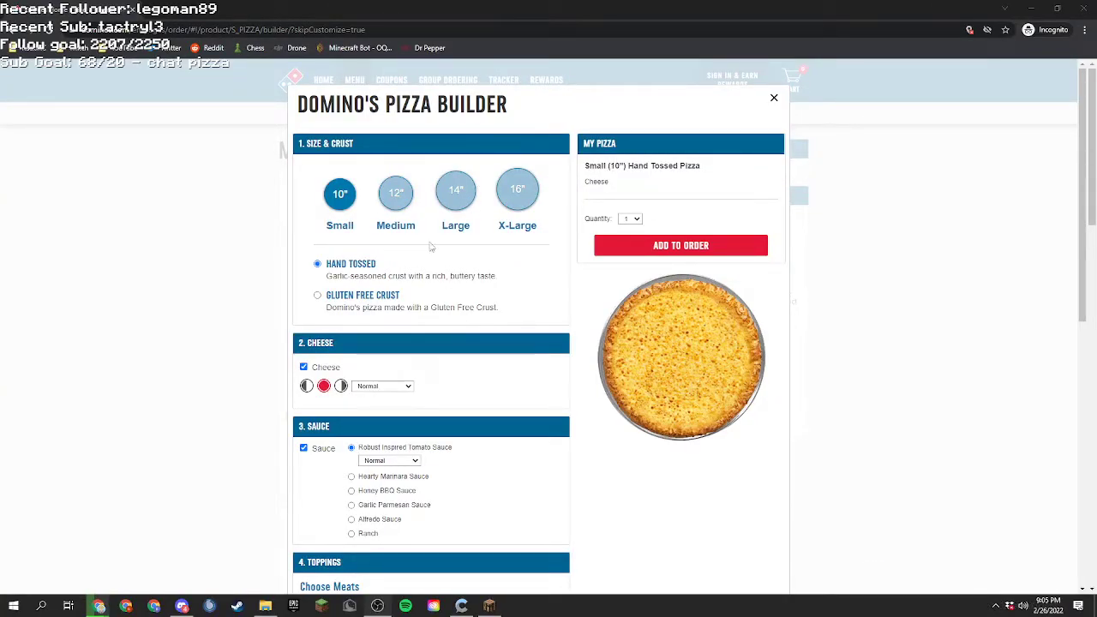
click(360, 199)
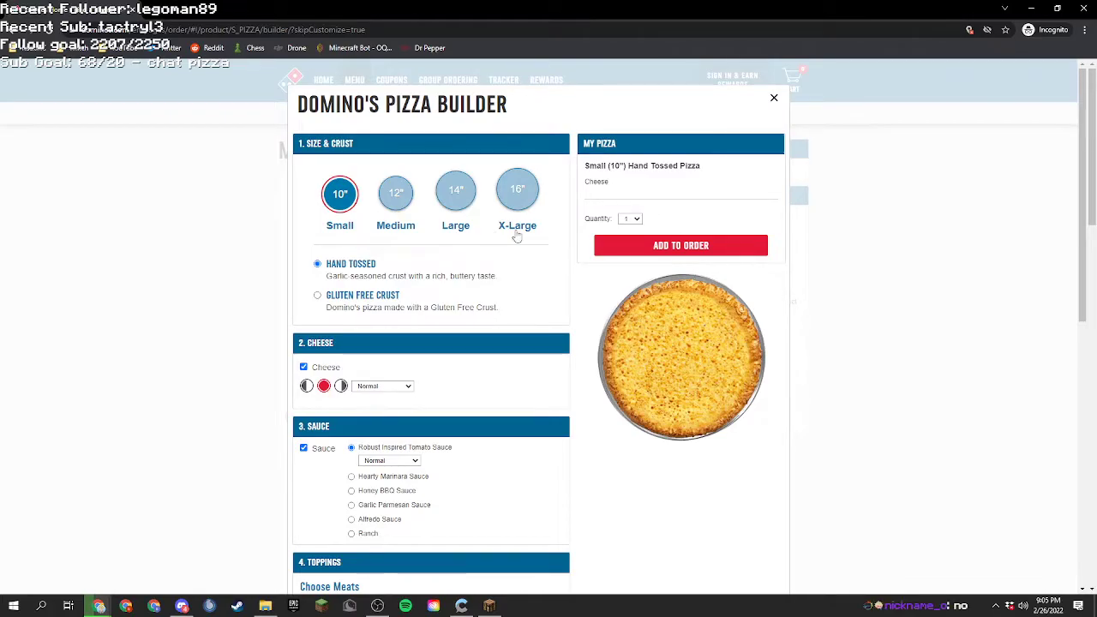
scroll(493, 269, down, 1)
scroll(394, 297, down, 5)
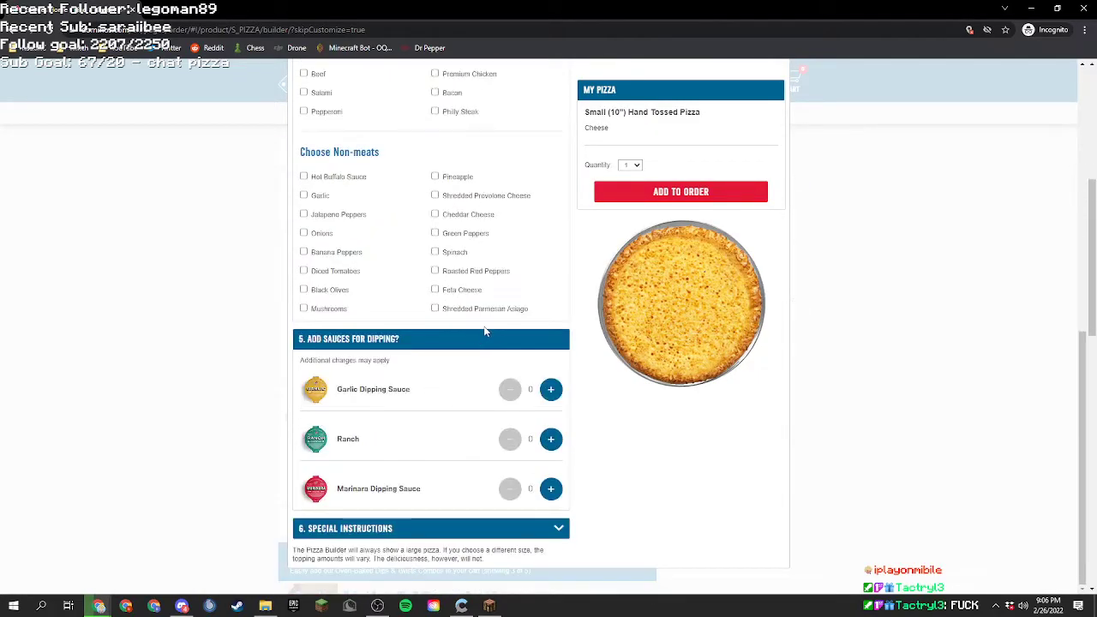
scroll(503, 330, up, 6)
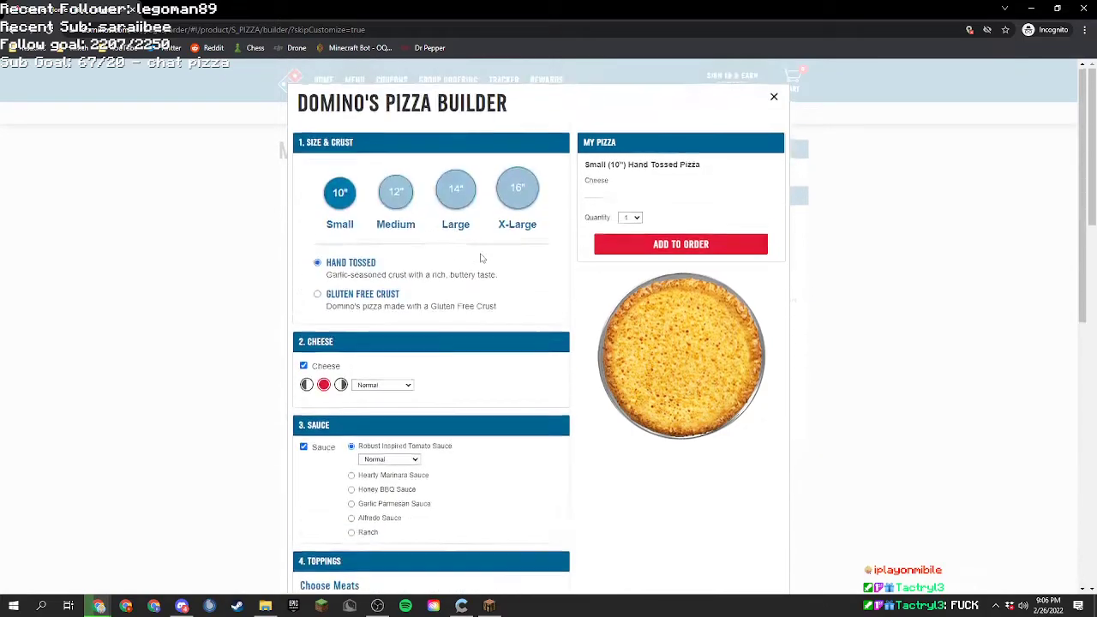
scroll(355, 268, down, 2)
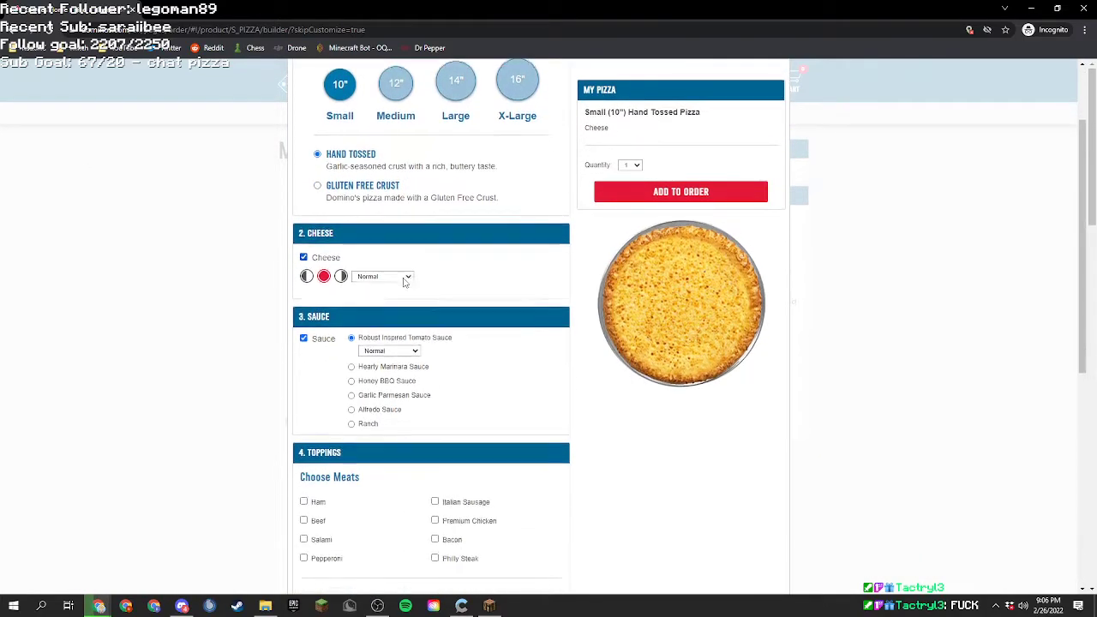
click(373, 271)
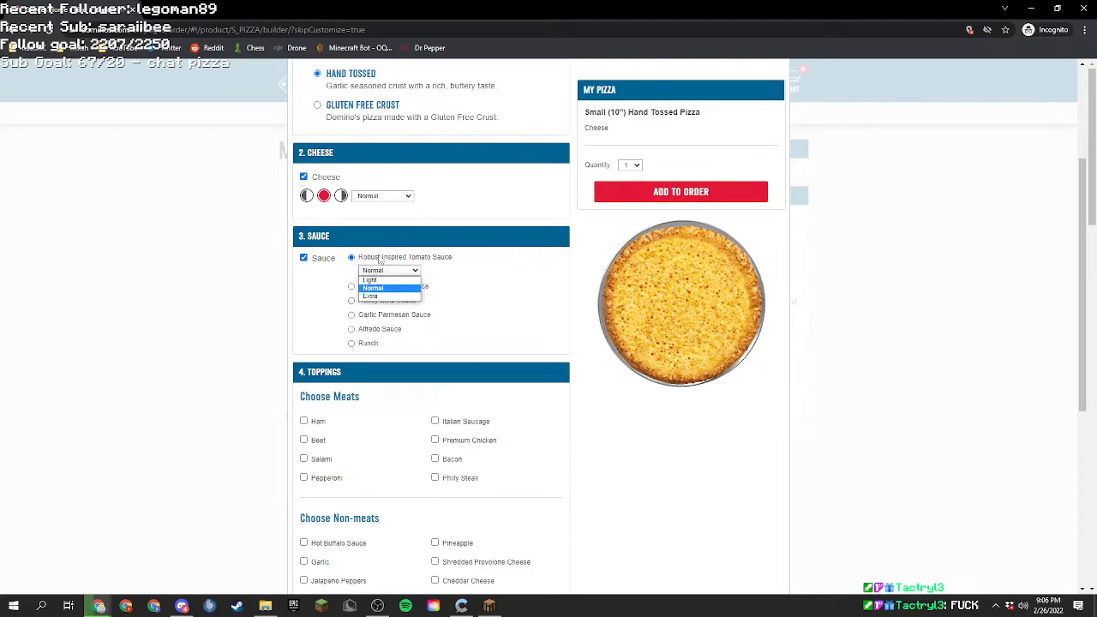
click(397, 264)
click(391, 270)
click(464, 262)
scroll(360, 209, up, 2)
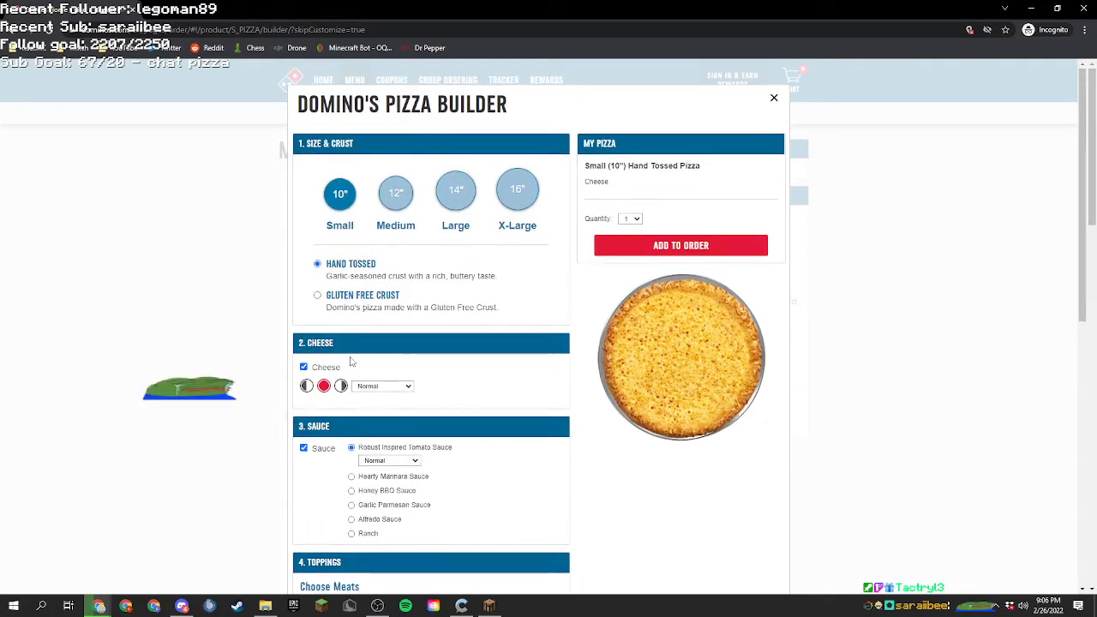
click(309, 387)
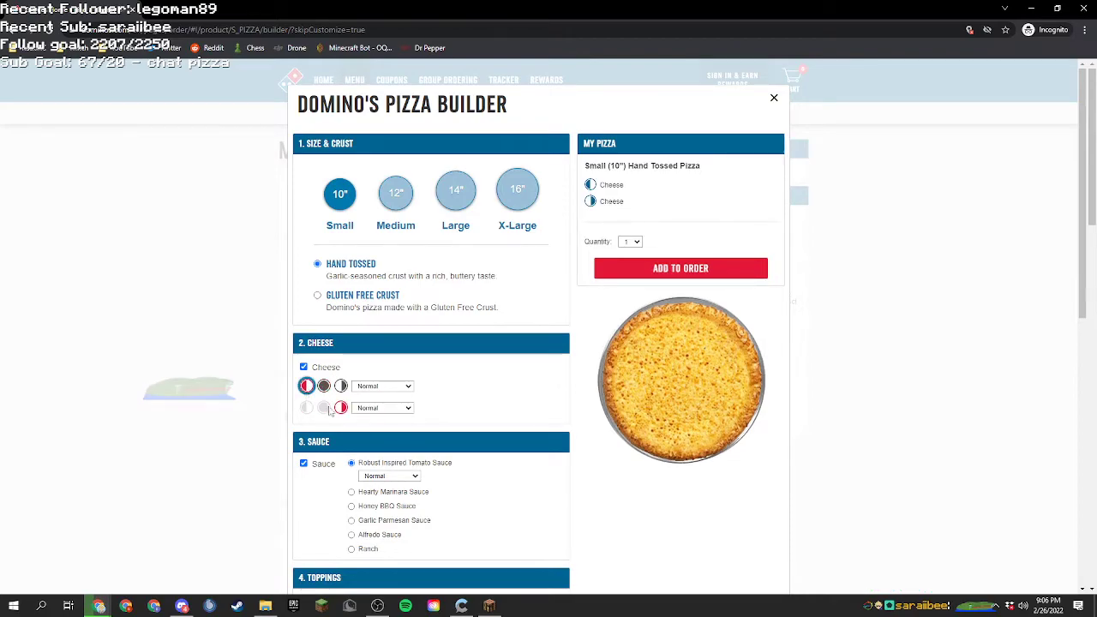
click(361, 408)
click(364, 423)
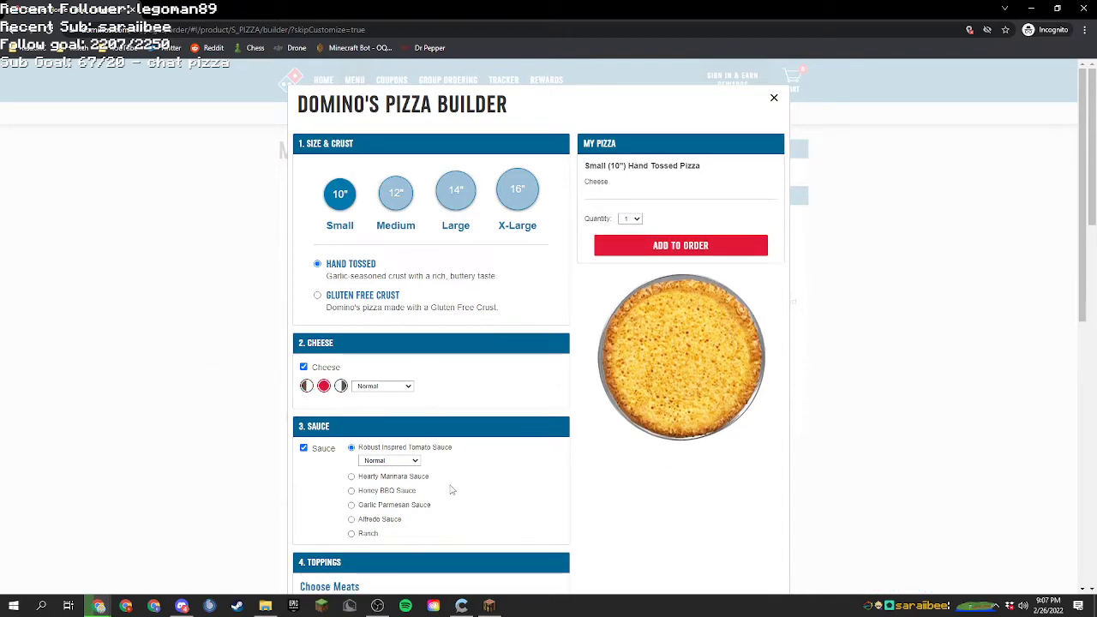
scroll(454, 429, down, 5)
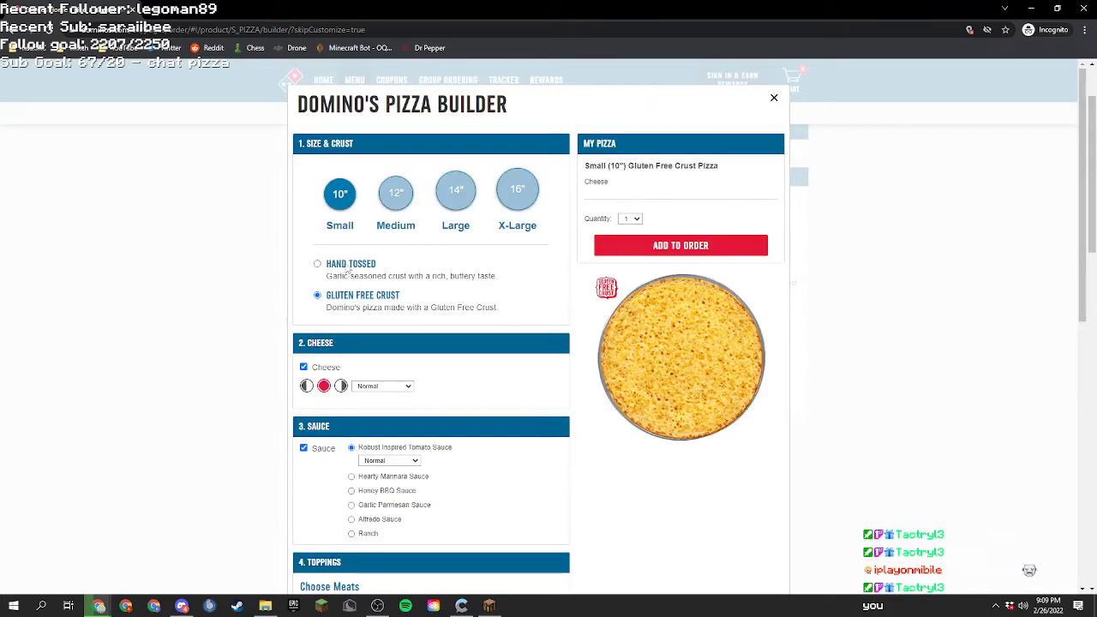
click(346, 266)
click(360, 295)
click(366, 265)
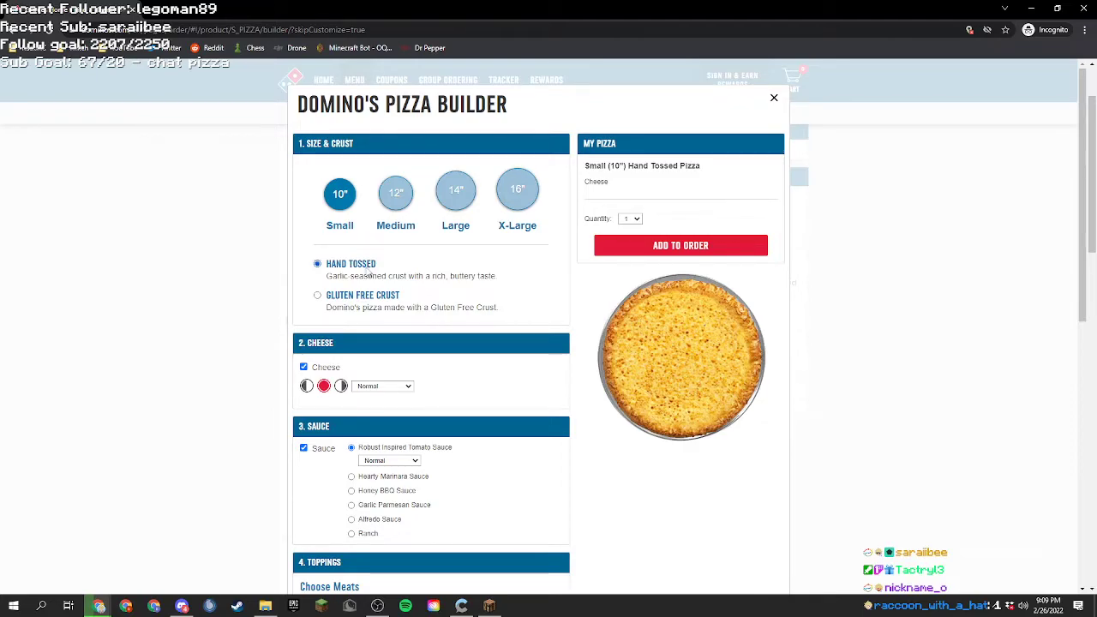
scroll(369, 283, down, 1)
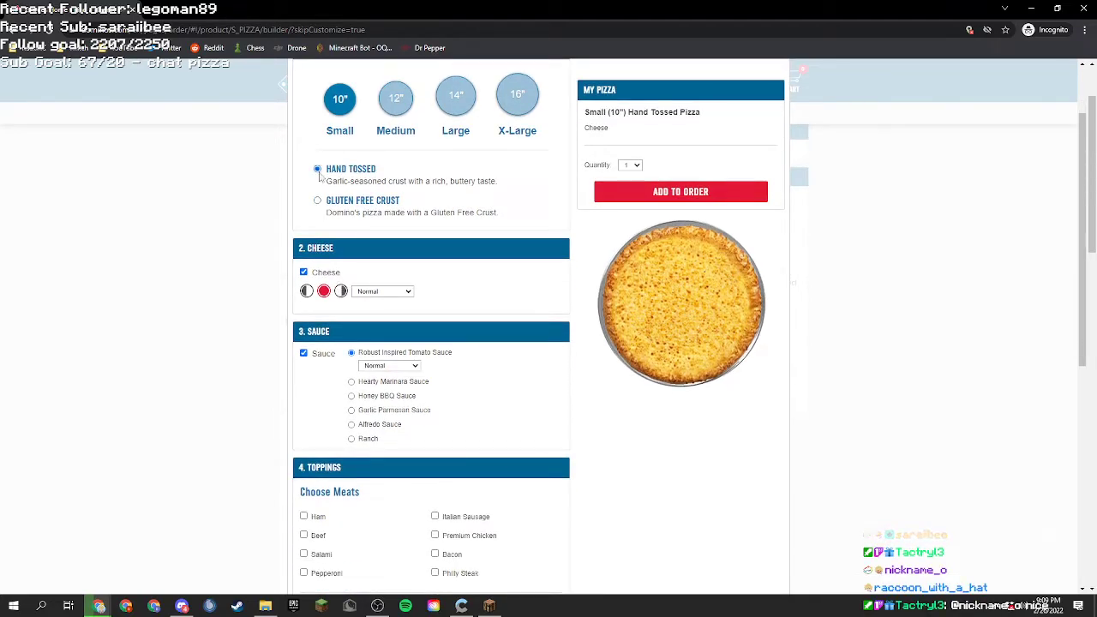
scroll(355, 331, down, 1)
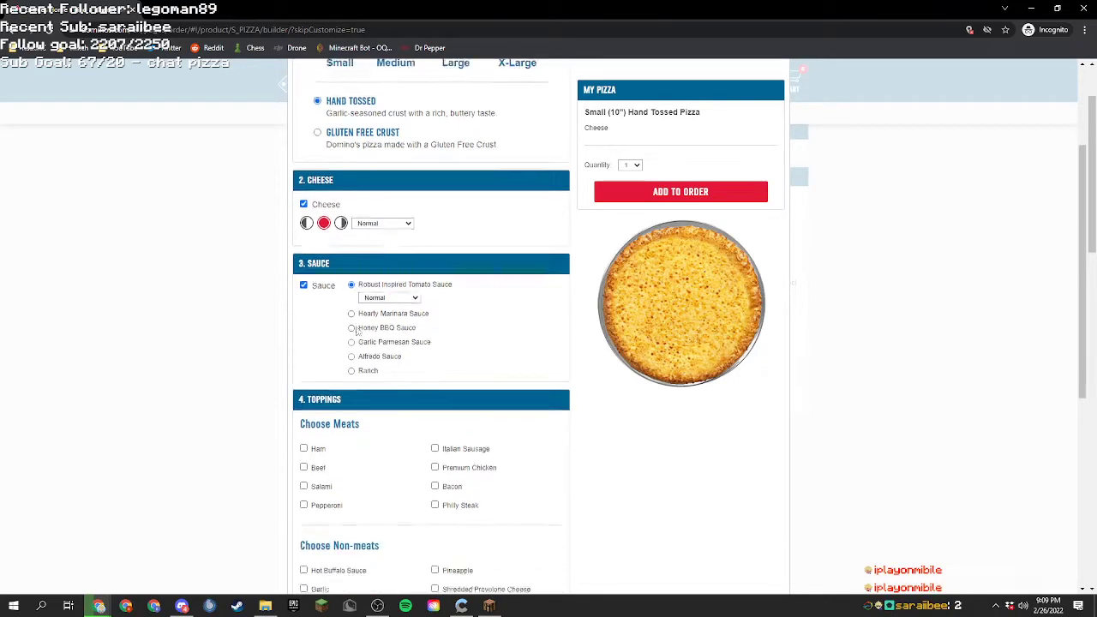
click(365, 196)
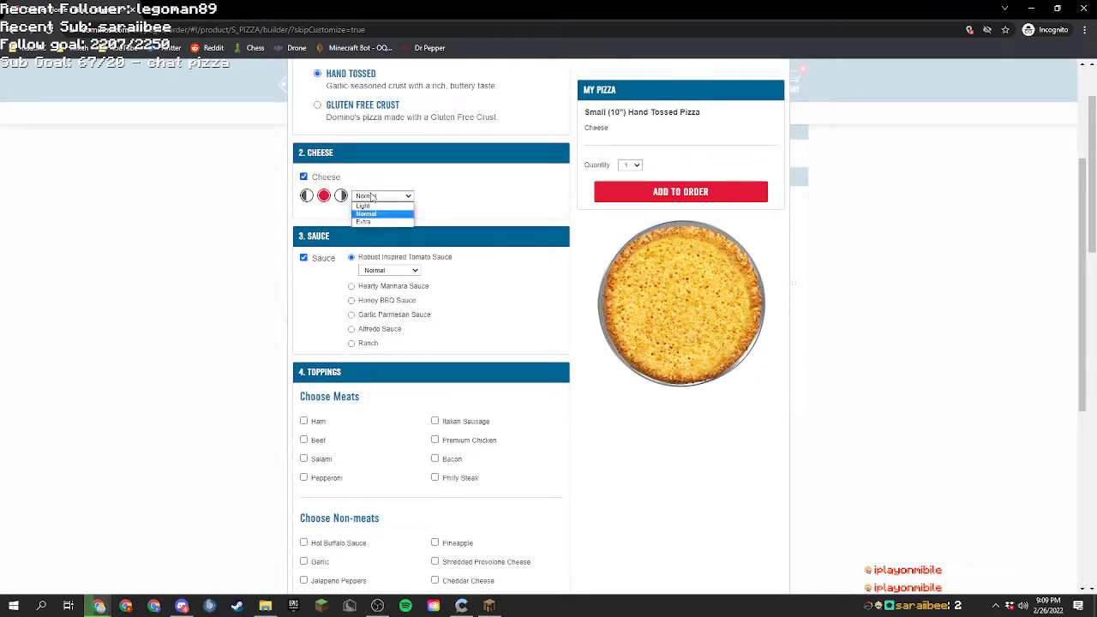
click(463, 202)
click(339, 196)
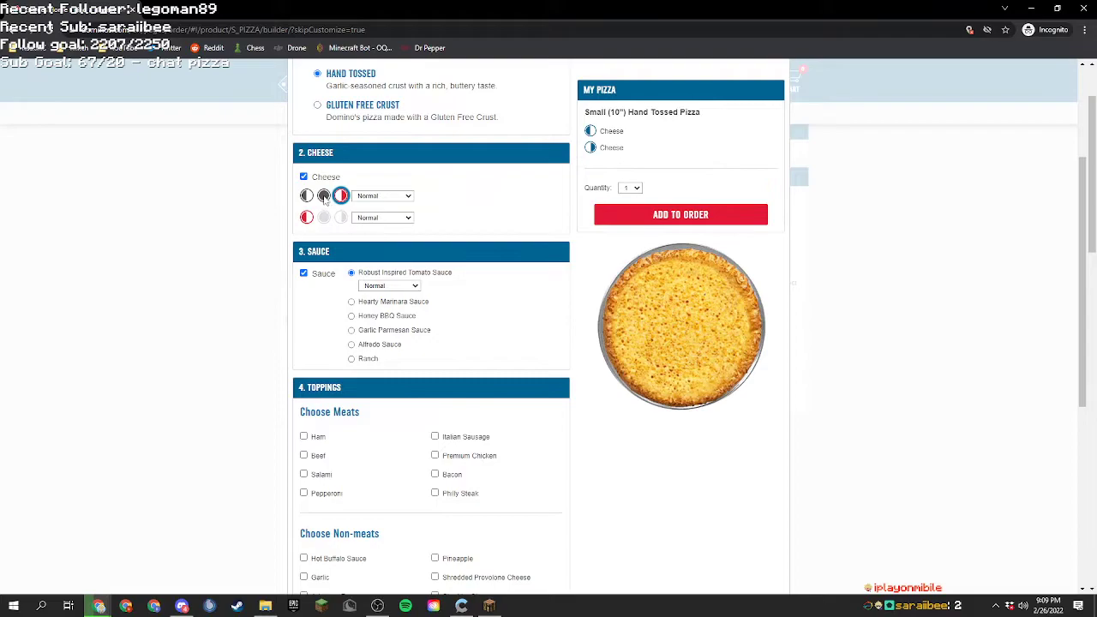
click(306, 196)
click(370, 196)
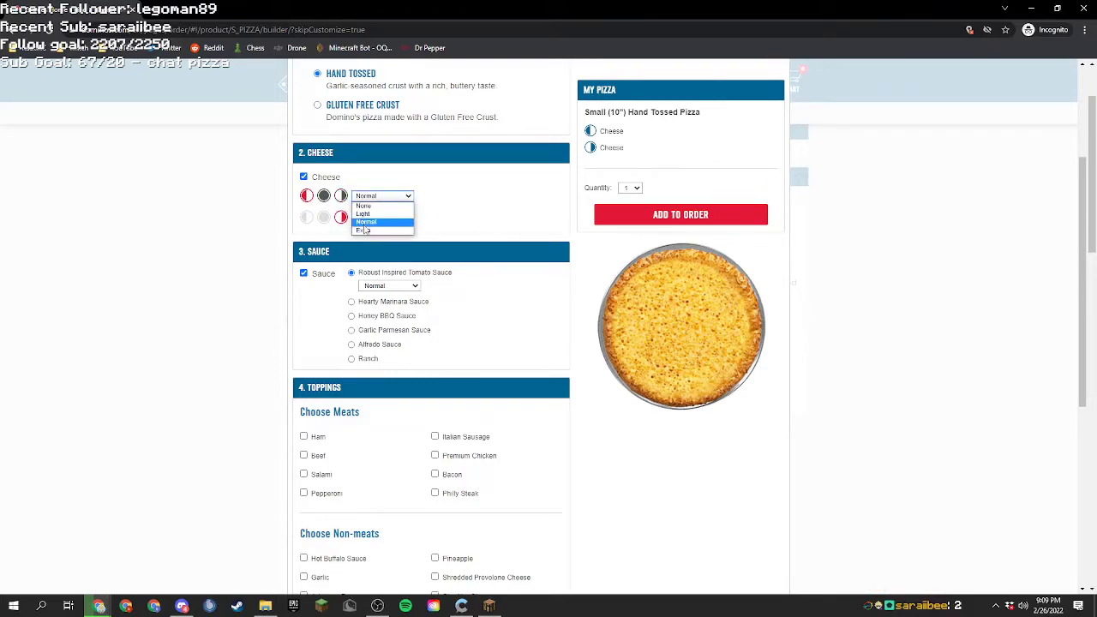
click(365, 230)
click(368, 218)
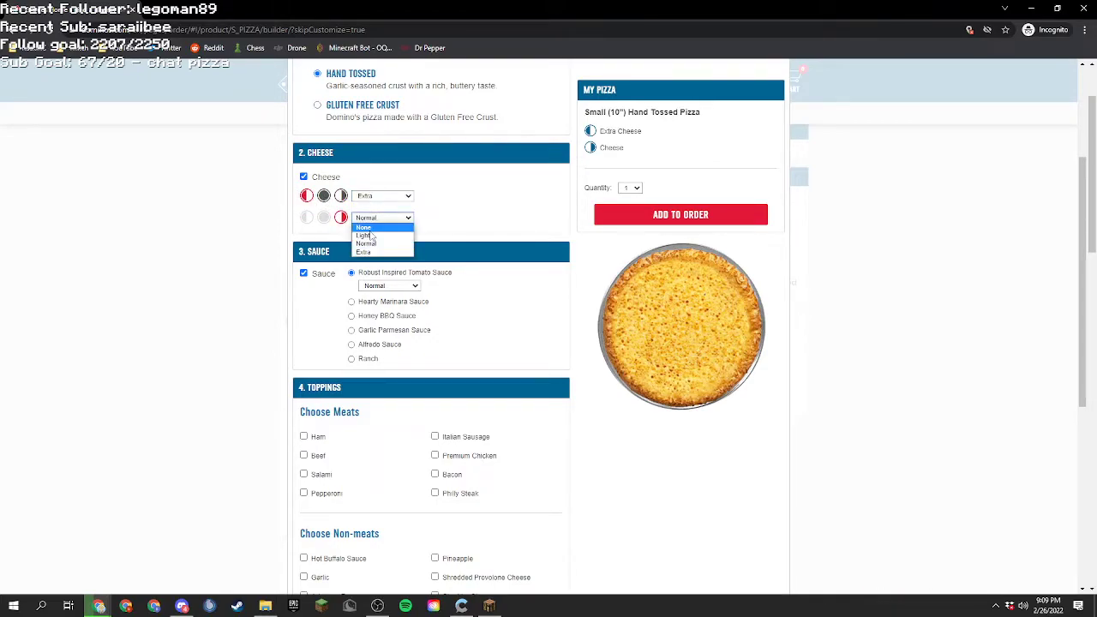
click(373, 235)
click(483, 158)
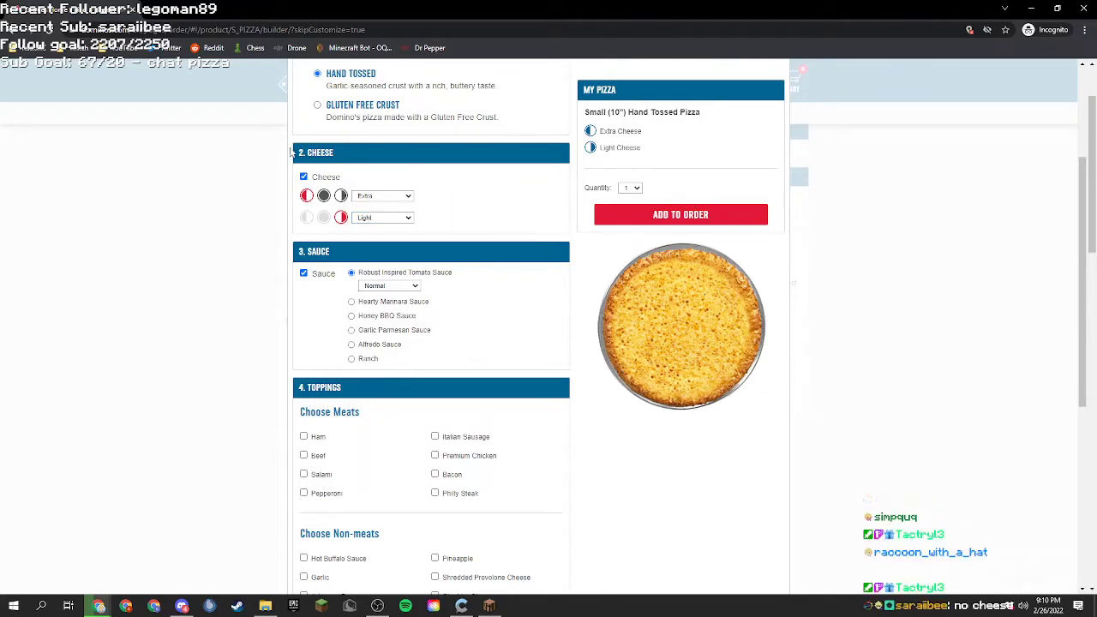
click(304, 177)
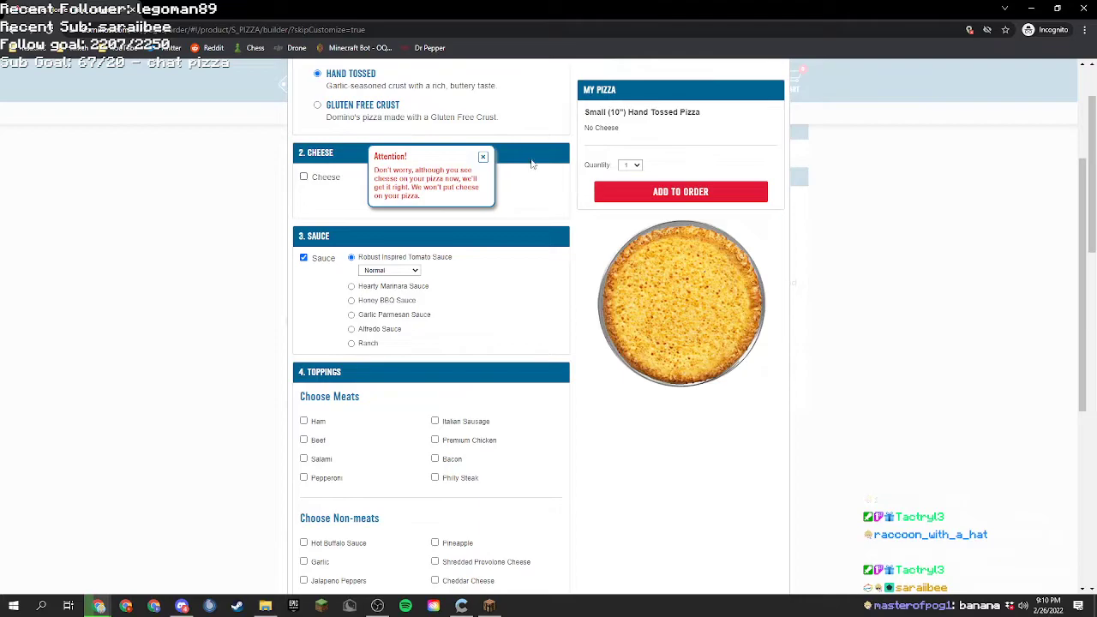
click(483, 161)
click(303, 177)
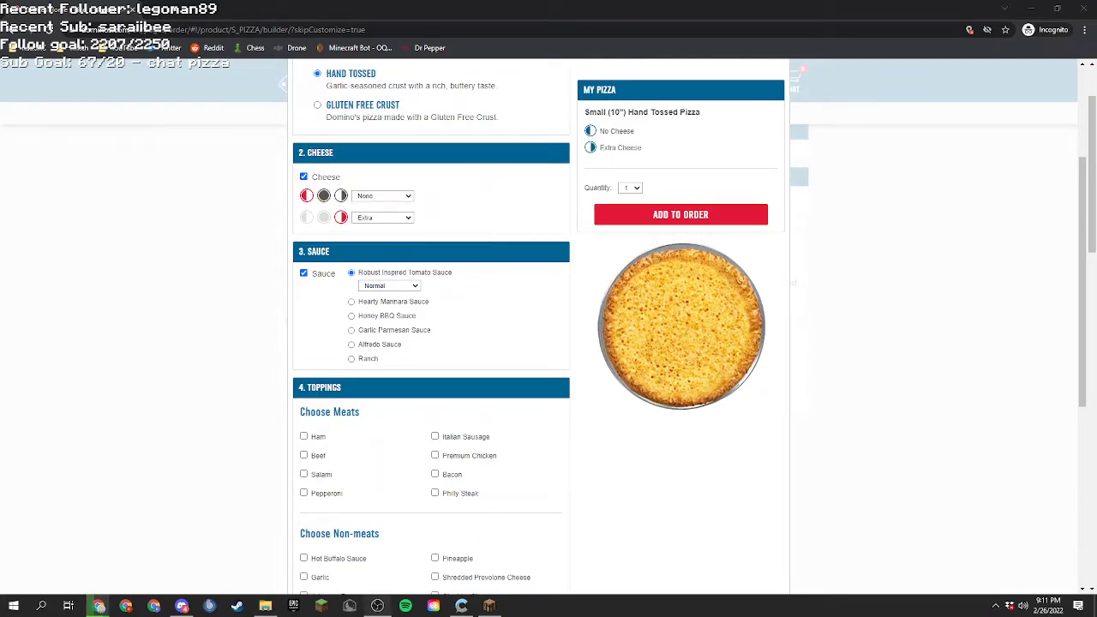
click(326, 196)
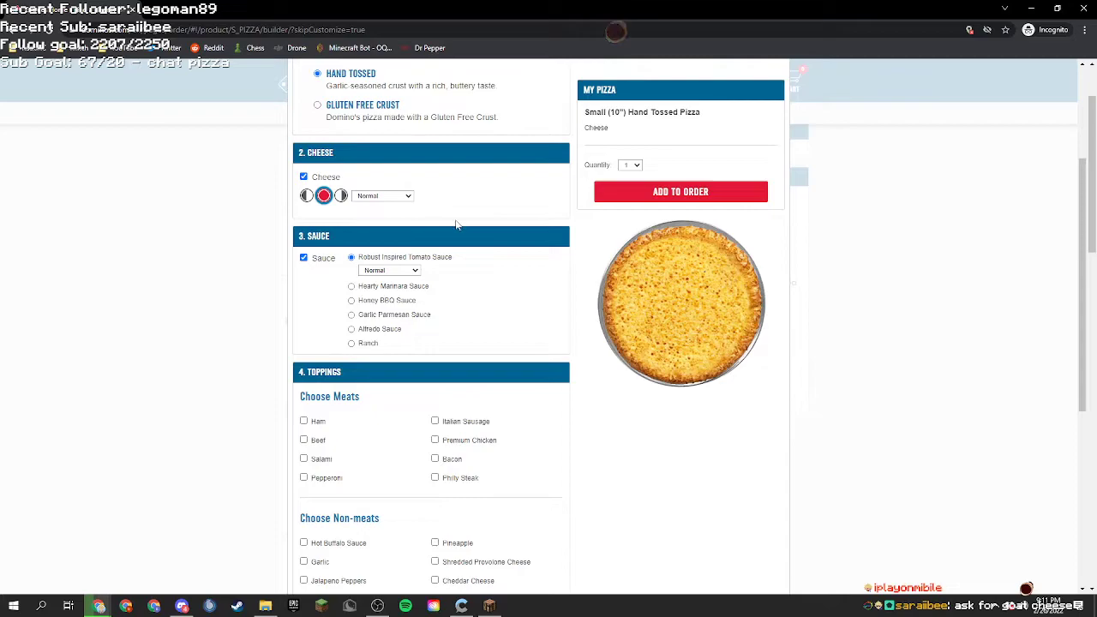
Step: Try toggling the sauce and sampling Hearty Marinara, Honey BBQ and Garlic Parmesan sauces
scroll(444, 205, down, 1)
scroll(385, 271, up, 1)
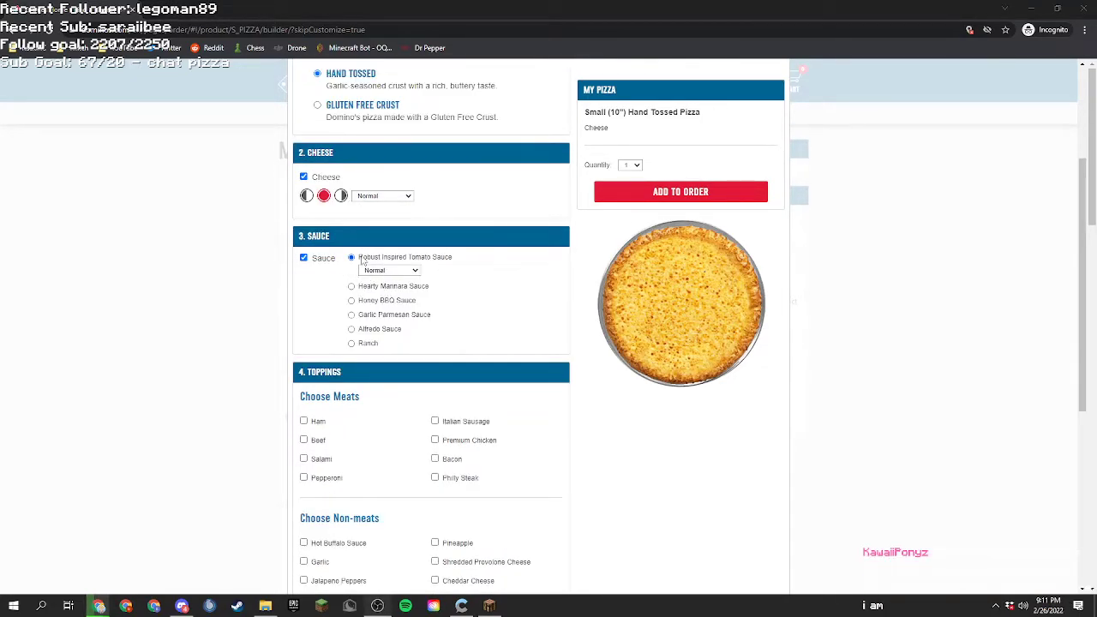
click(329, 259)
click(330, 258)
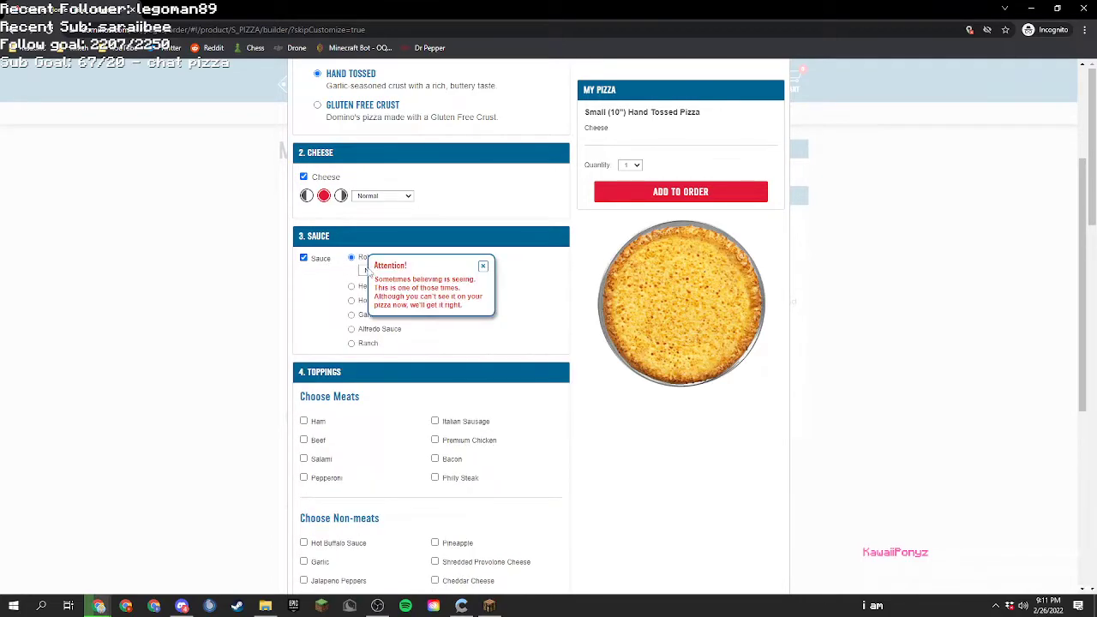
click(483, 266)
click(415, 270)
click(417, 287)
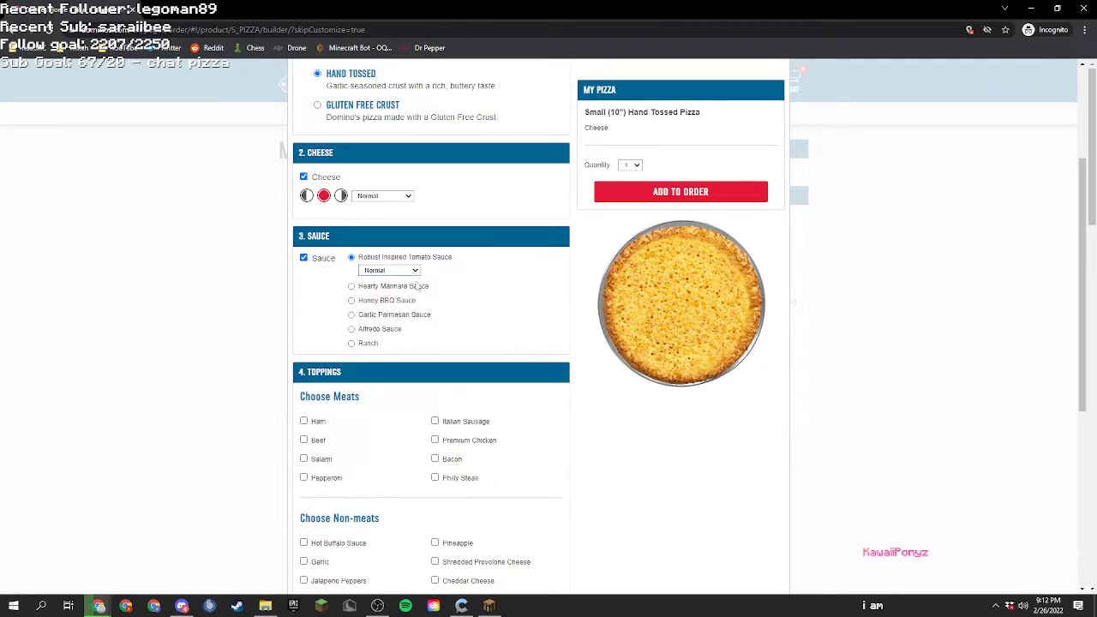
click(409, 290)
click(393, 303)
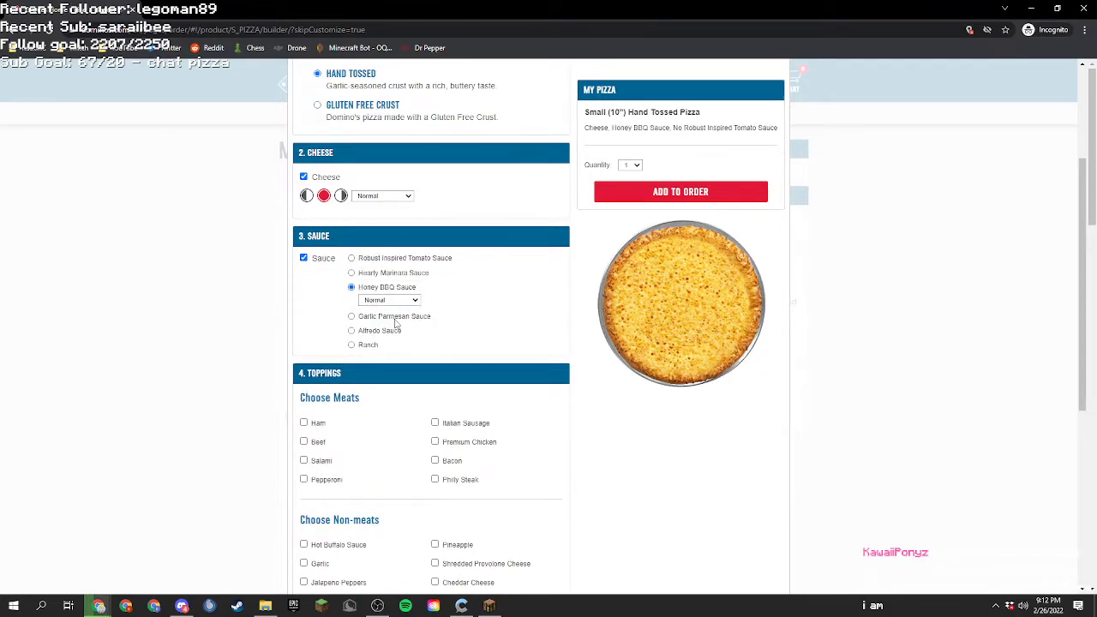
click(396, 318)
Step: Compare the Ranch and tomato sauce amount choices, then settle on Ranch at Normal
click(374, 345)
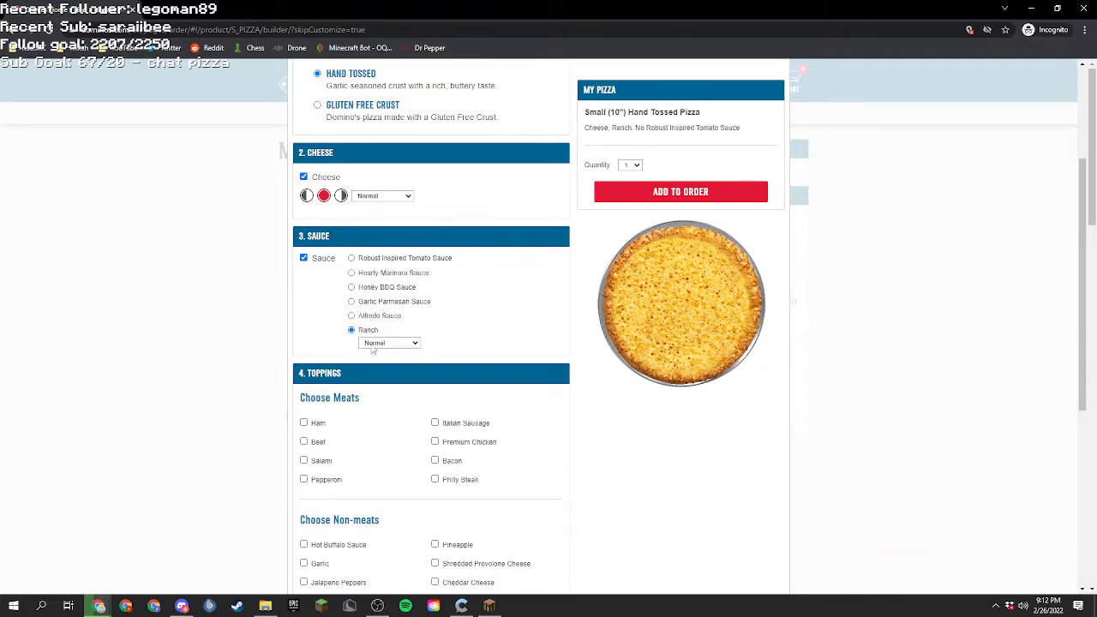
click(394, 342)
click(495, 337)
click(446, 259)
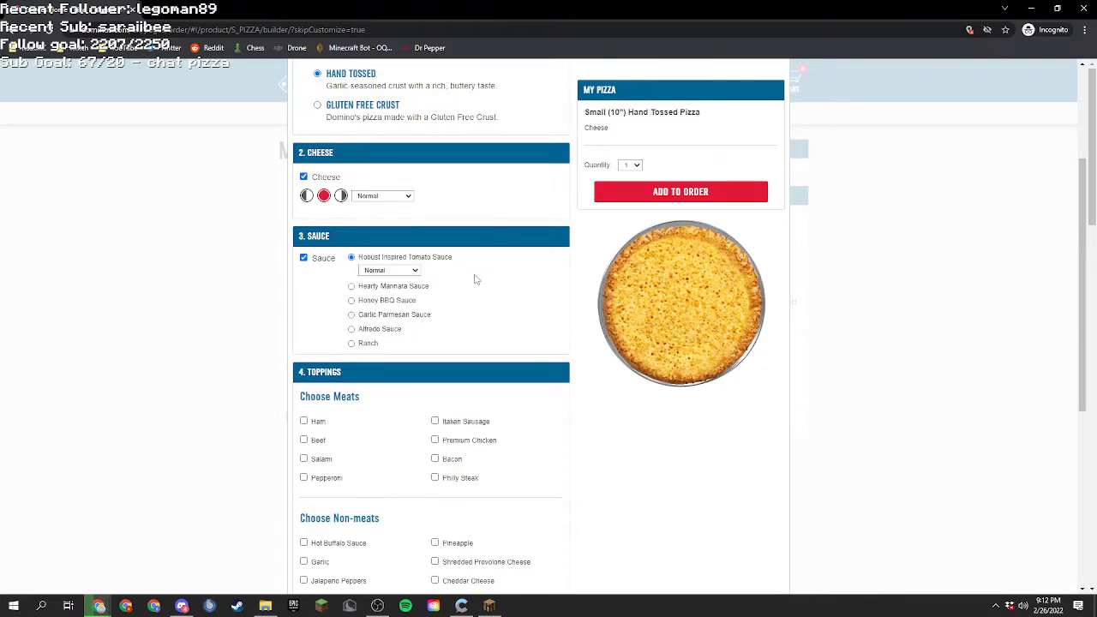
click(386, 270)
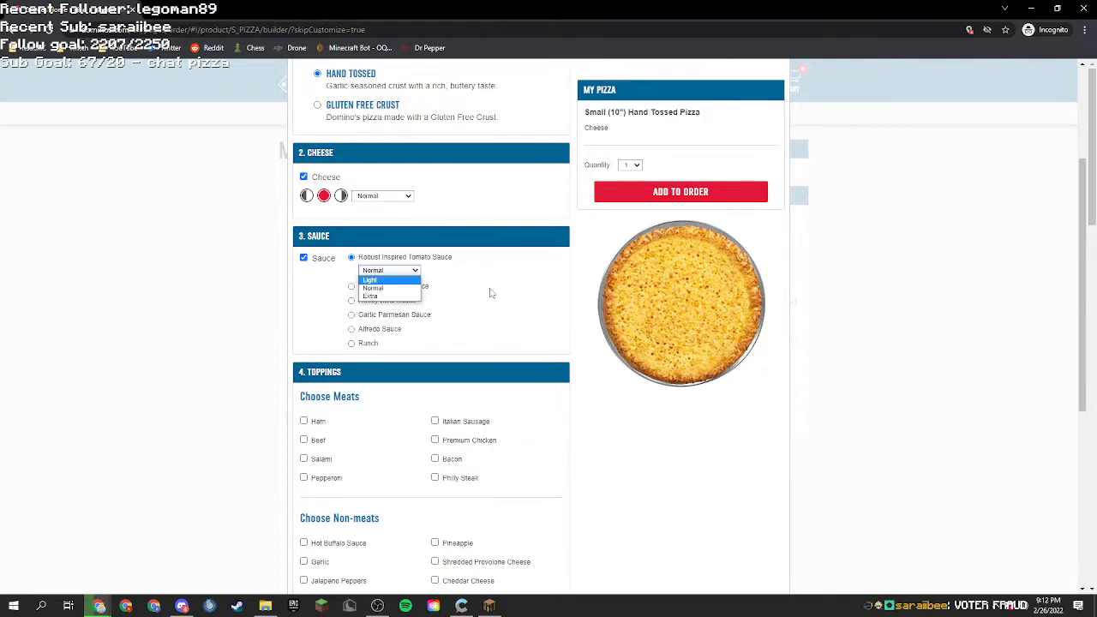
click(428, 287)
click(416, 259)
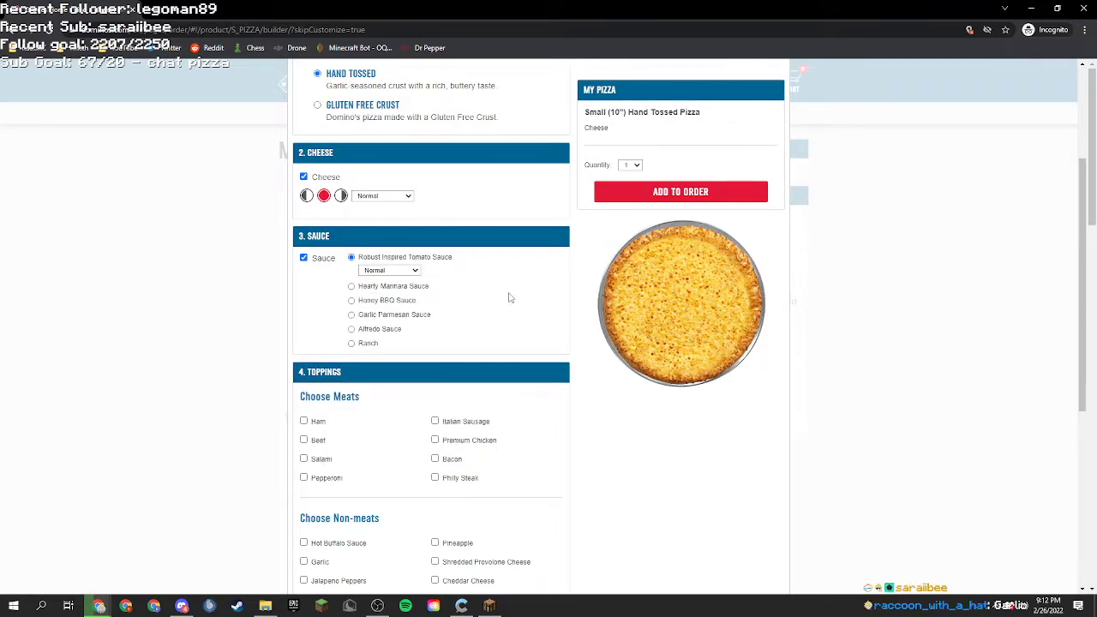
click(352, 331)
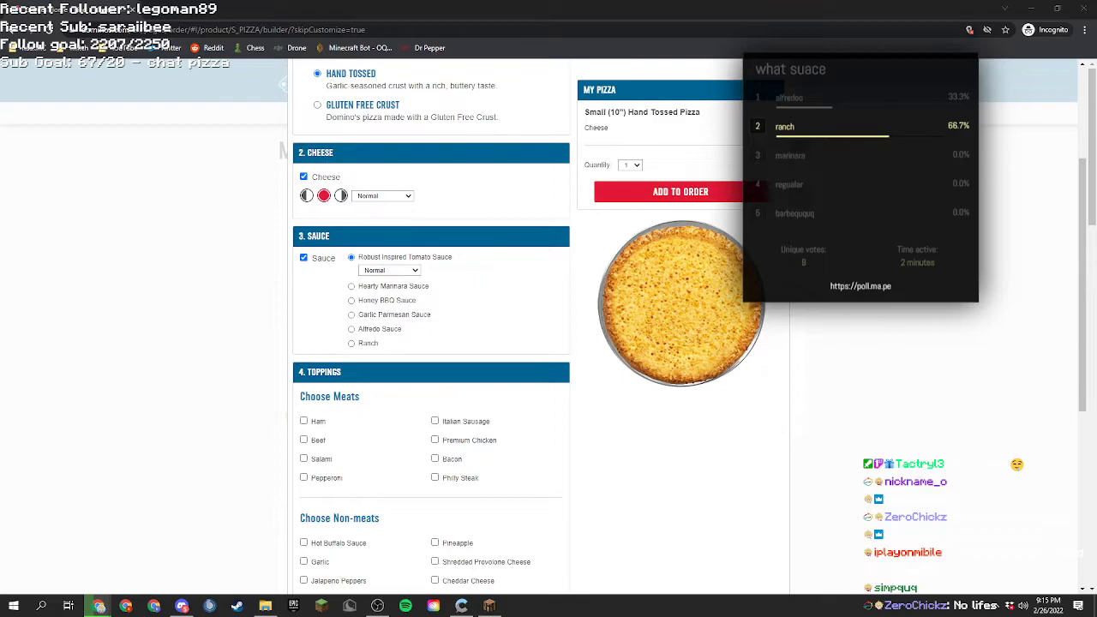
click(361, 347)
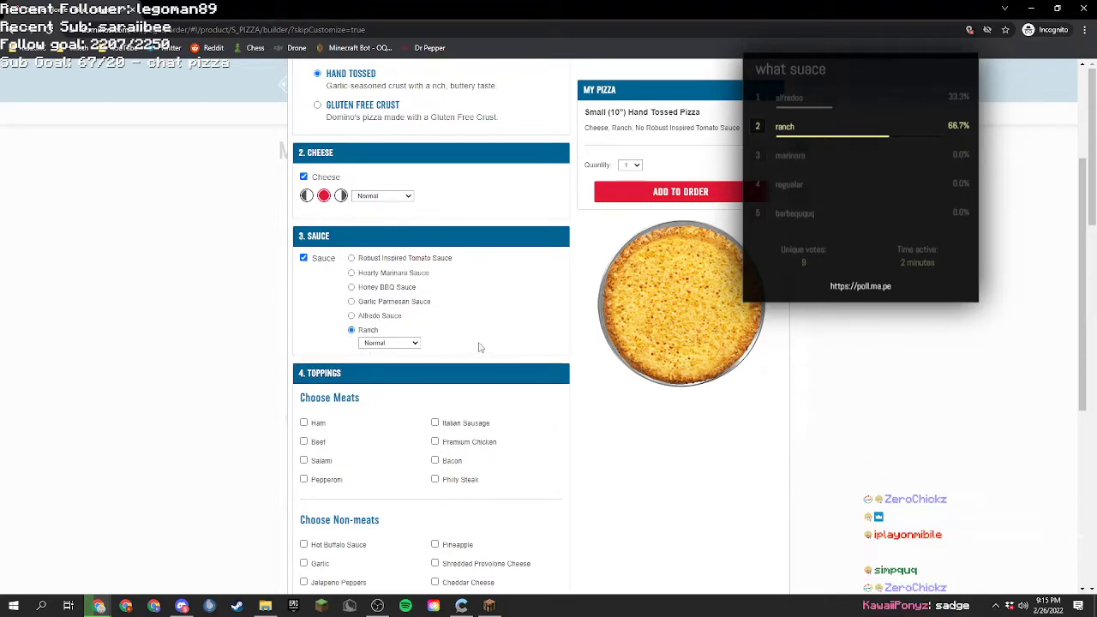
scroll(485, 345, down, 1)
Step: Scroll down to the Toppings section to find the Choose Meats options
scroll(446, 309, down, 1)
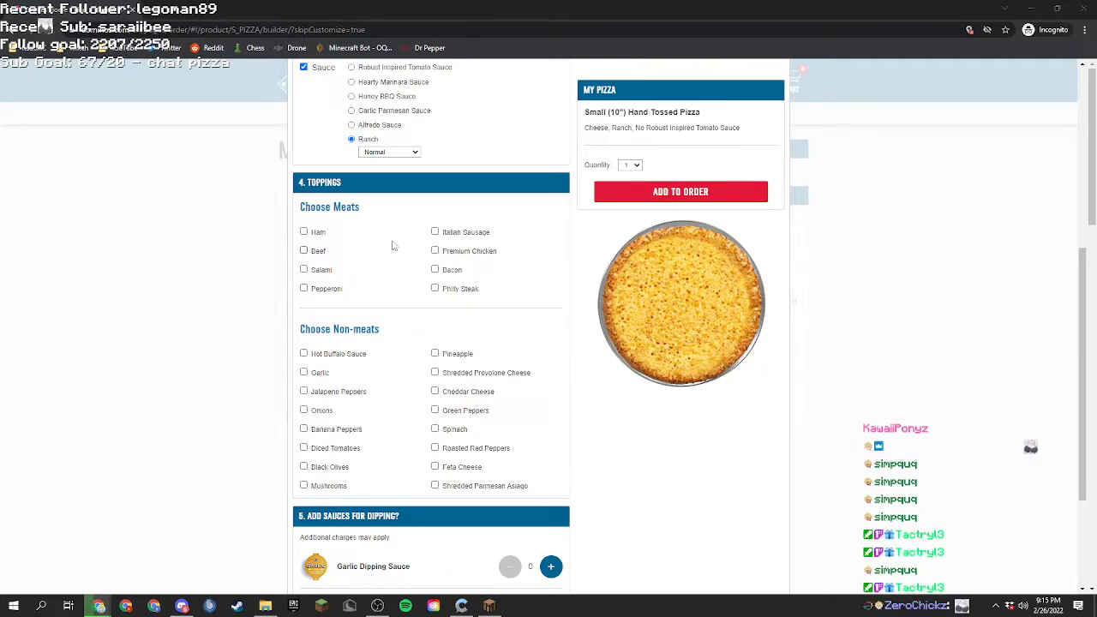
scroll(426, 303, up, 4)
scroll(426, 303, down, 5)
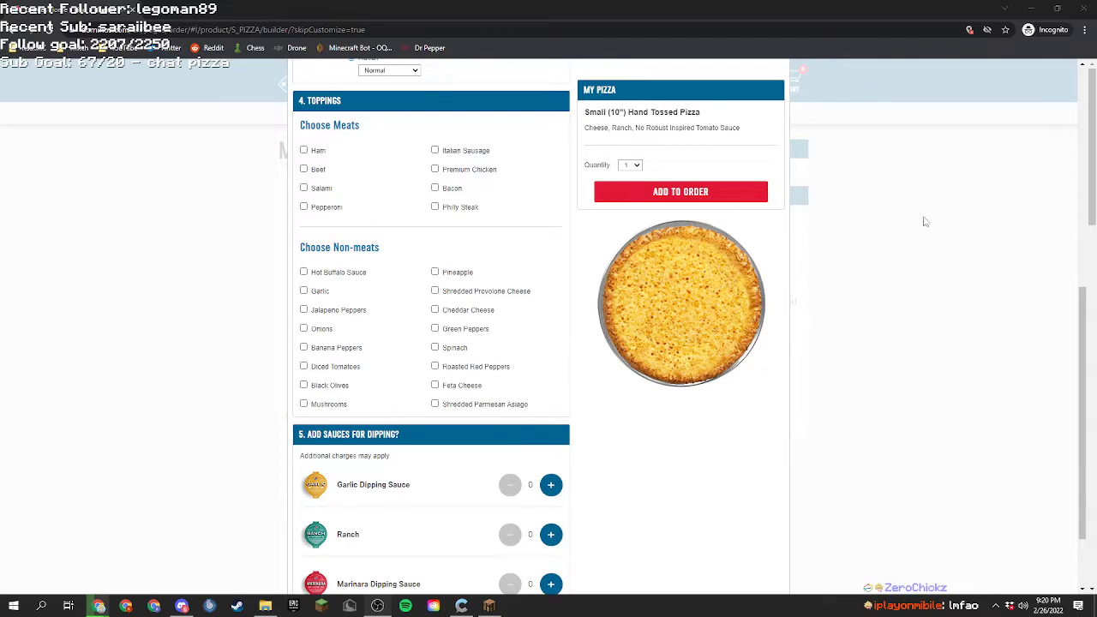
Step: Add Ham, Philly Steak, Pineapple, Pepperoni and Jalapeno Peppers to the toppings
click(318, 151)
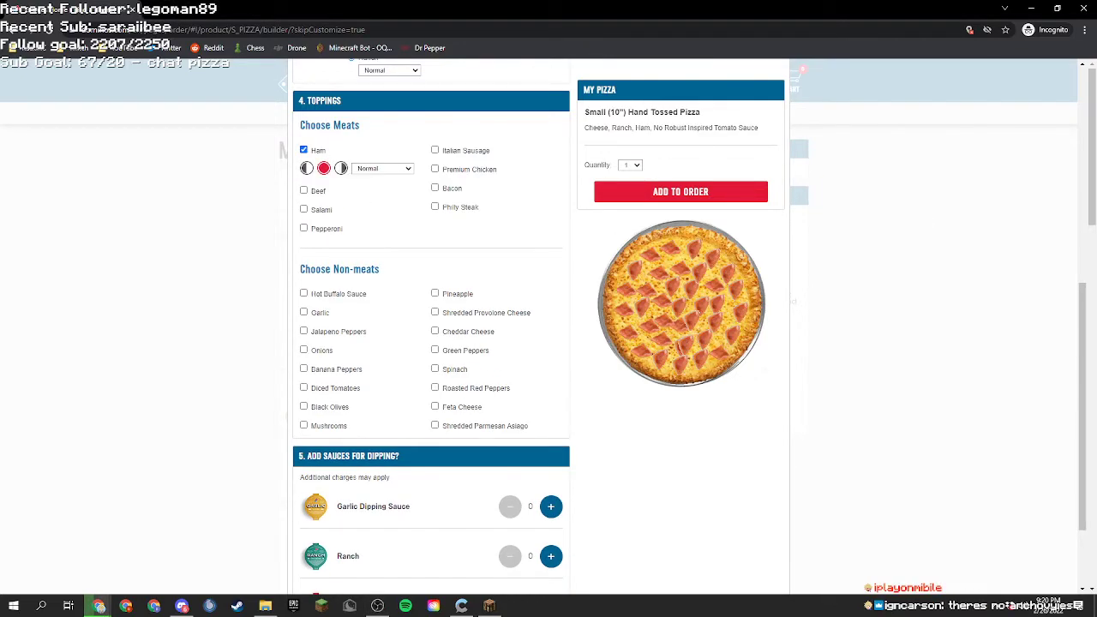
click(448, 207)
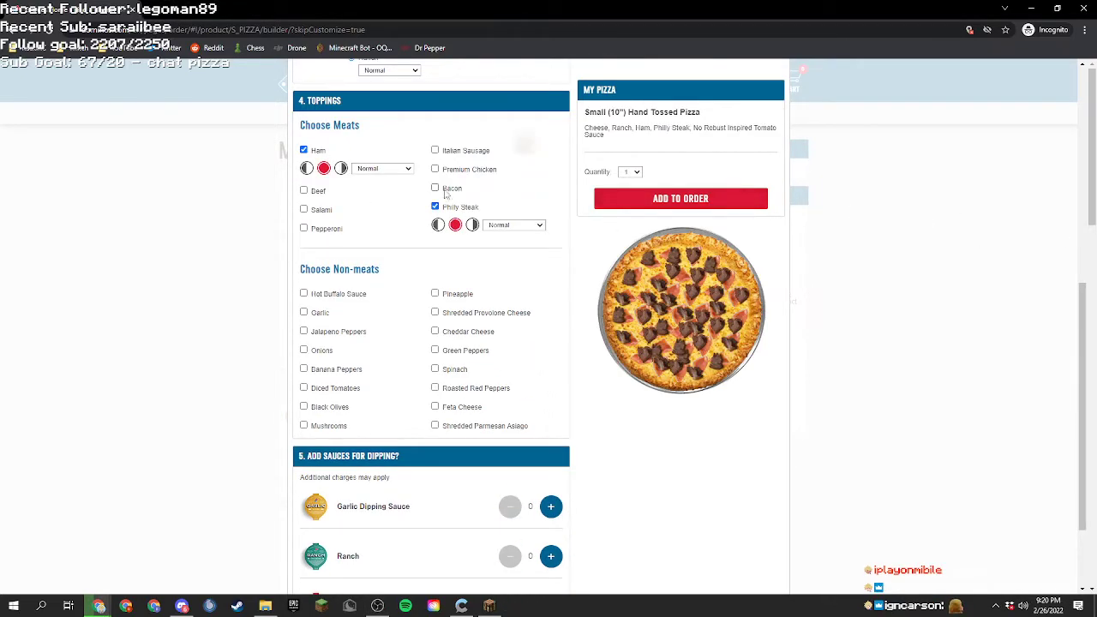
click(450, 295)
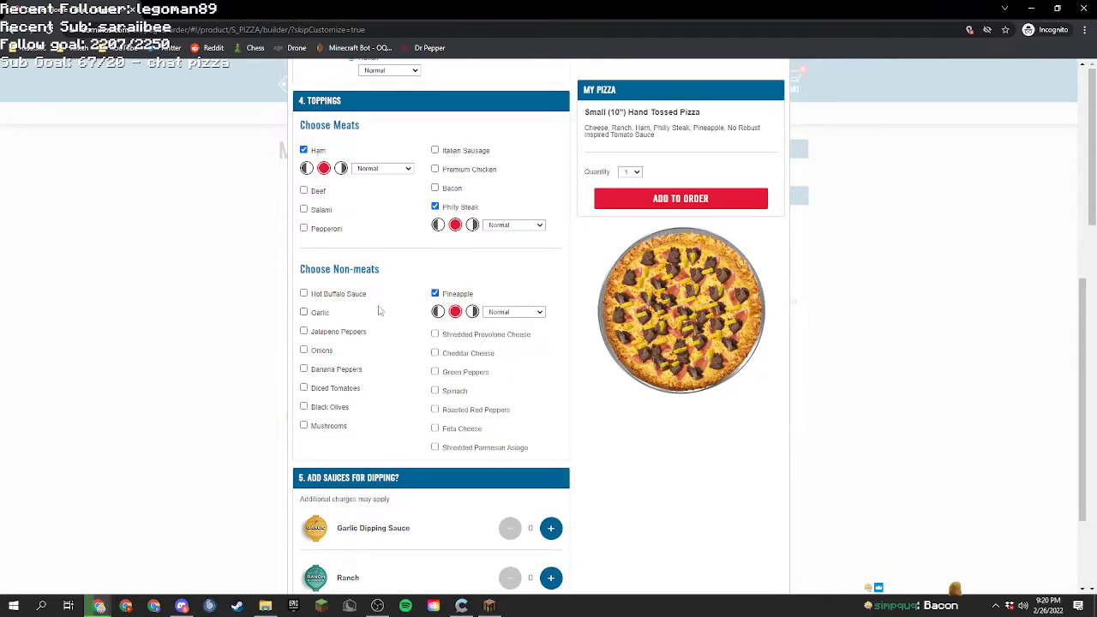
click(333, 230)
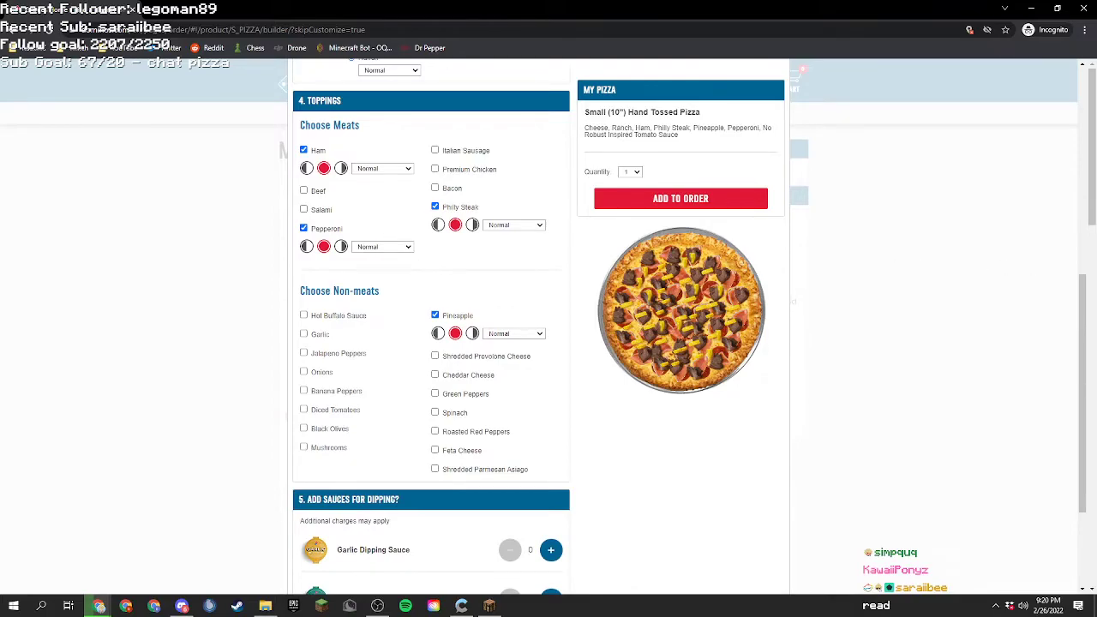
click(349, 354)
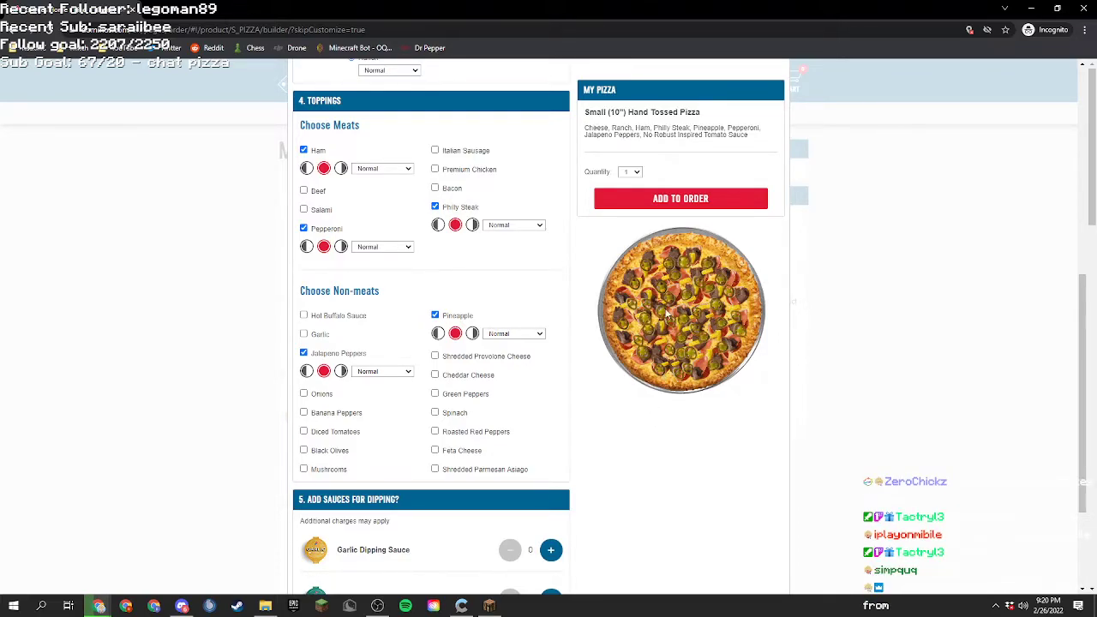
scroll(347, 274, up, 1)
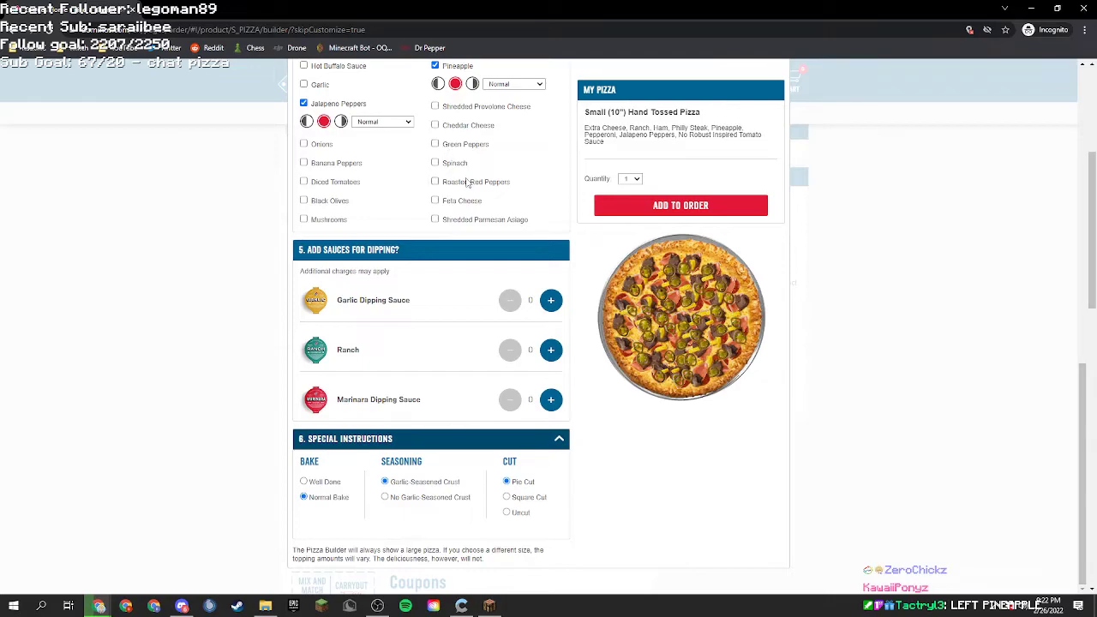
Step: Put pineapple on the left half, jalapeños on the right half, and bake Well Done
scroll(458, 350, up, 3)
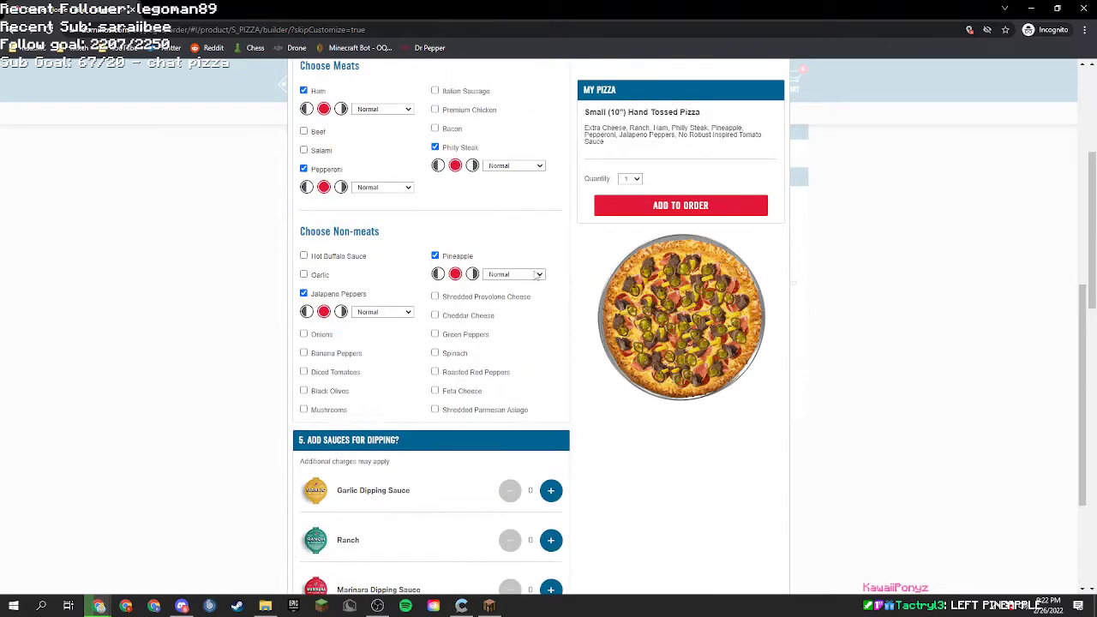
click(438, 370)
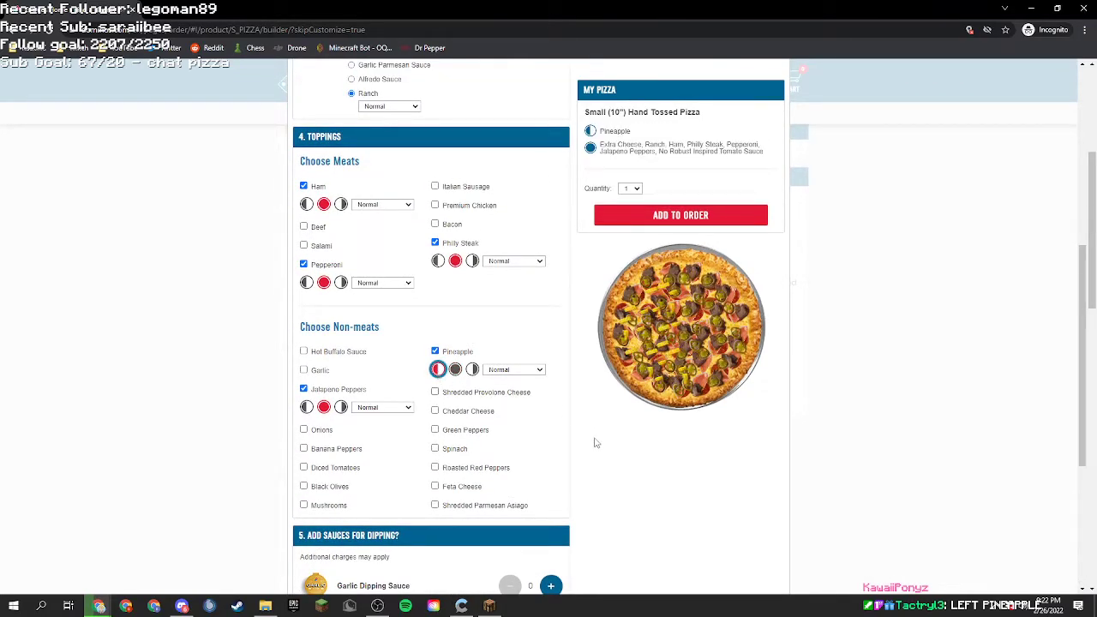
scroll(596, 443, down, 3)
click(304, 481)
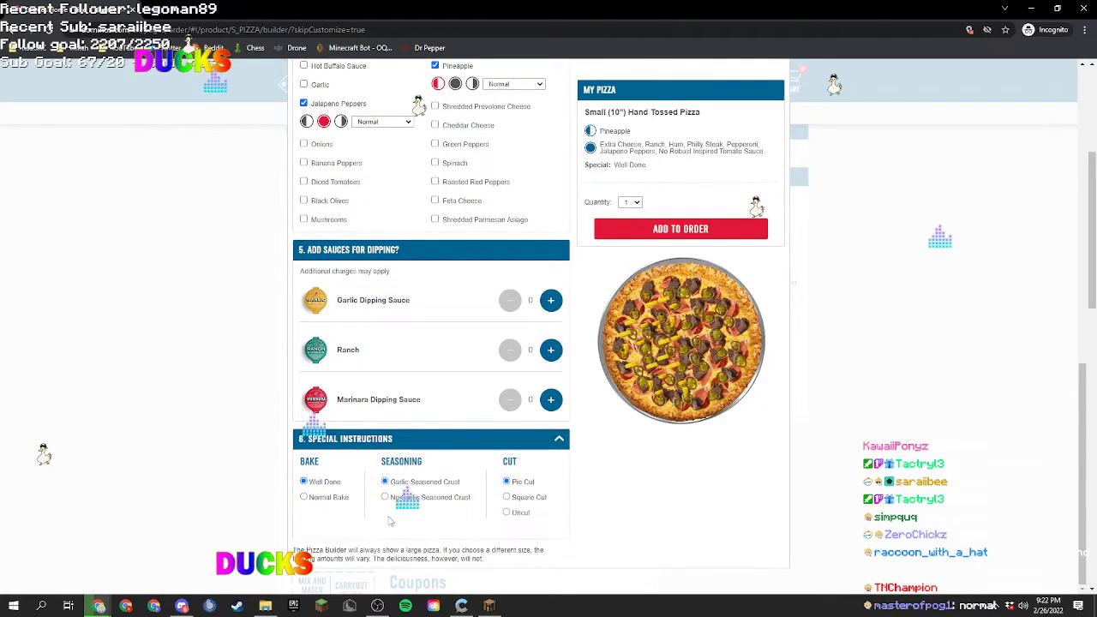
scroll(368, 385, up, 2)
click(341, 312)
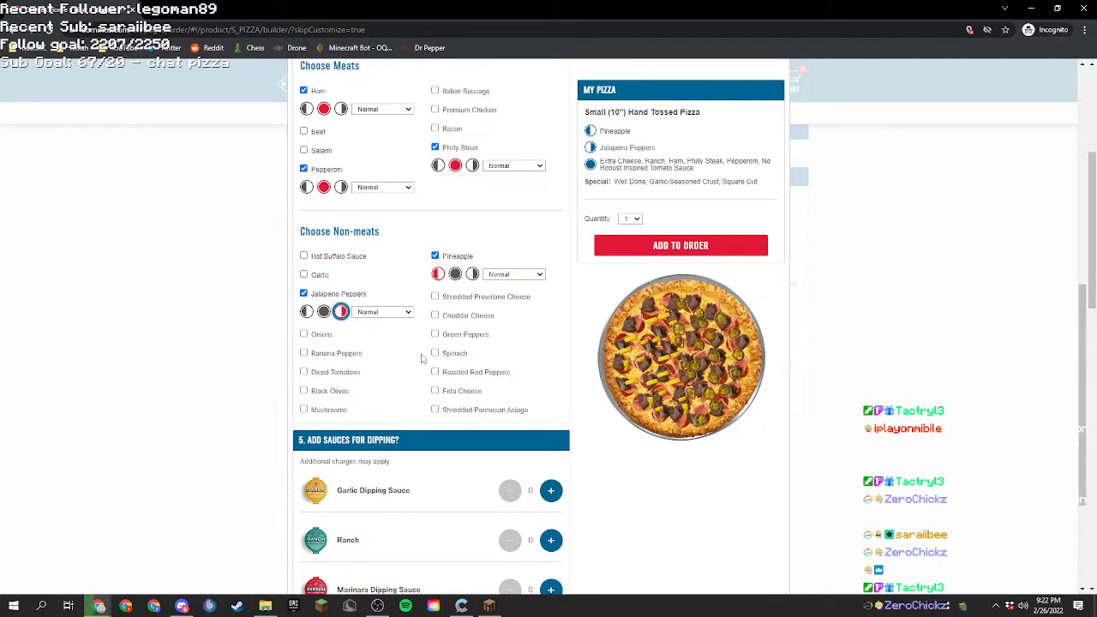
Step: Set the cut to Uncut and review the finished order
scroll(422, 358, up, 1)
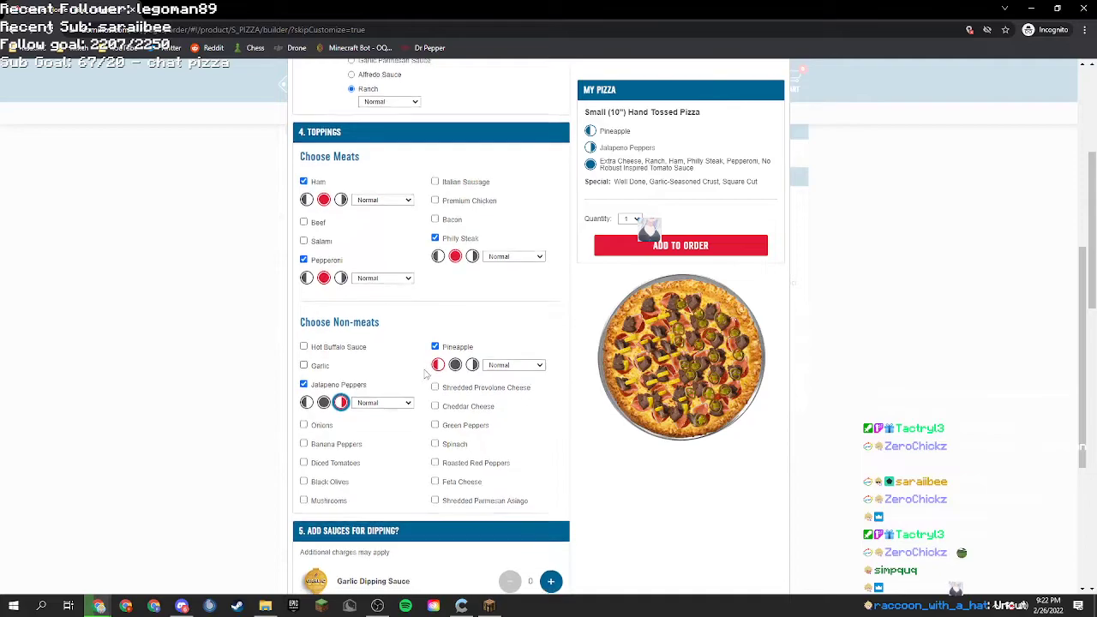
scroll(425, 374, down, 3)
click(515, 514)
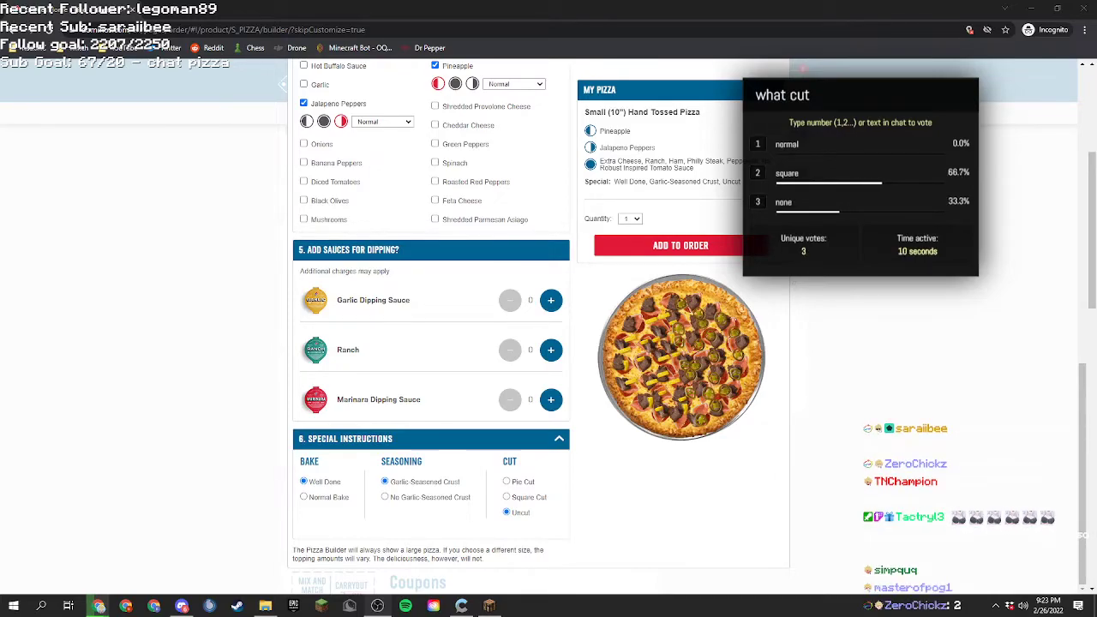
scroll(680, 249, up, 2)
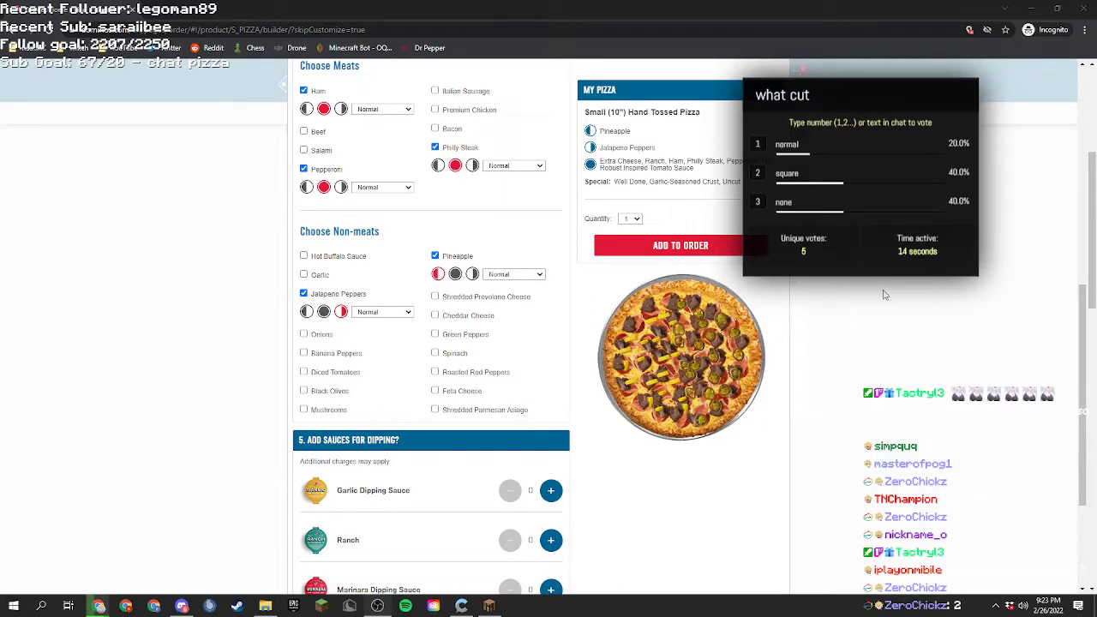
scroll(689, 327, up, 5)
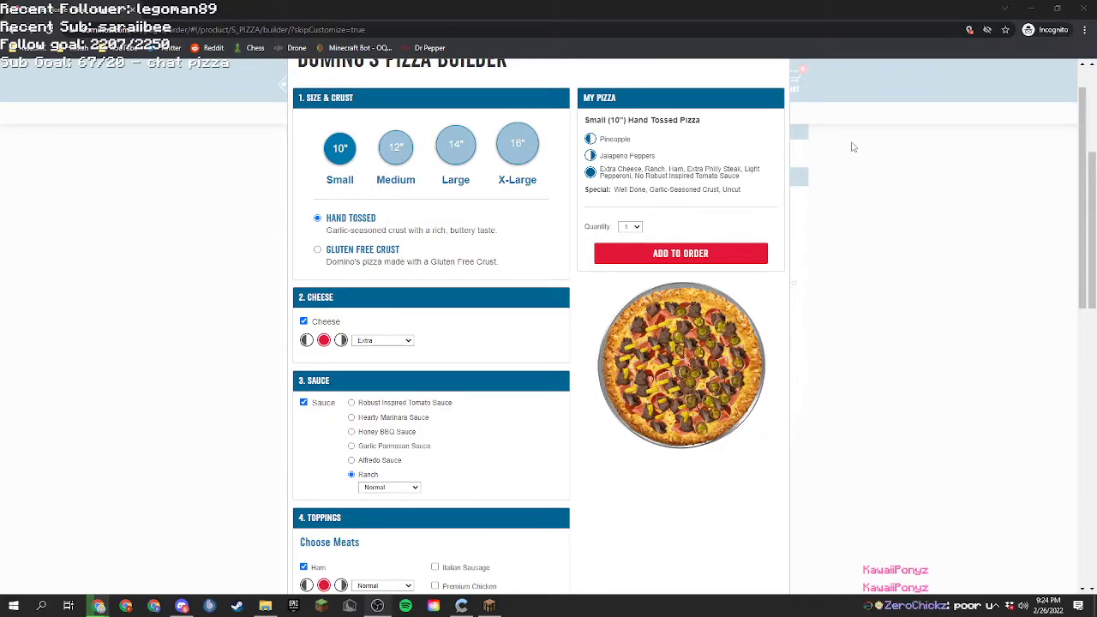
scroll(852, 155, down, 10)
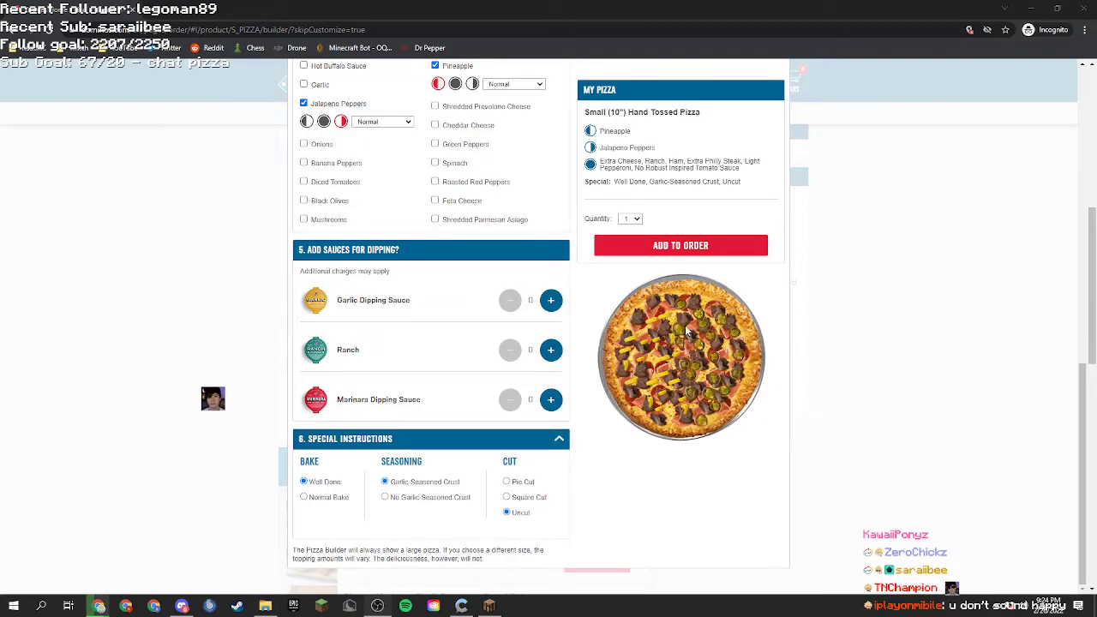
scroll(583, 270, up, 10)
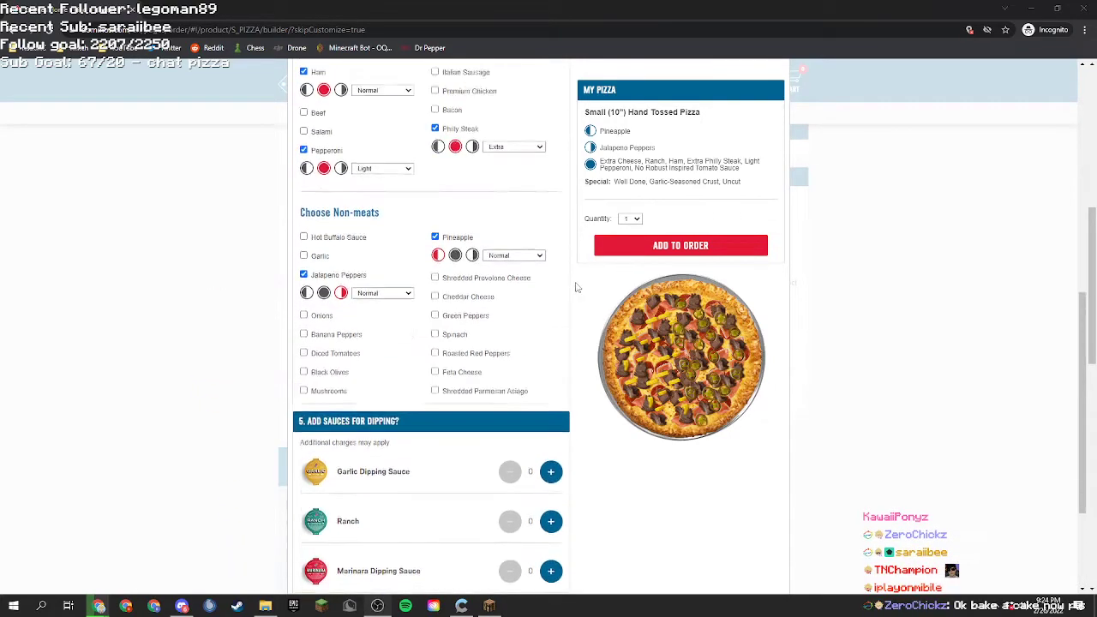